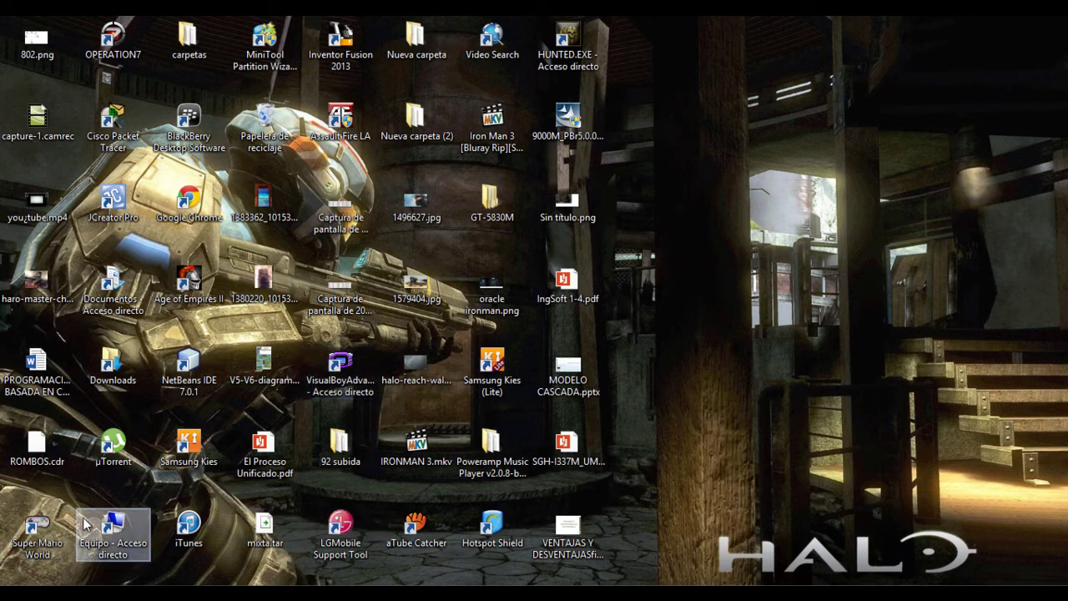
- Launch Oracle VM VirtualBox from the Start screen and ignore the warning about inaccessible virtual media
left_click(4, 594)
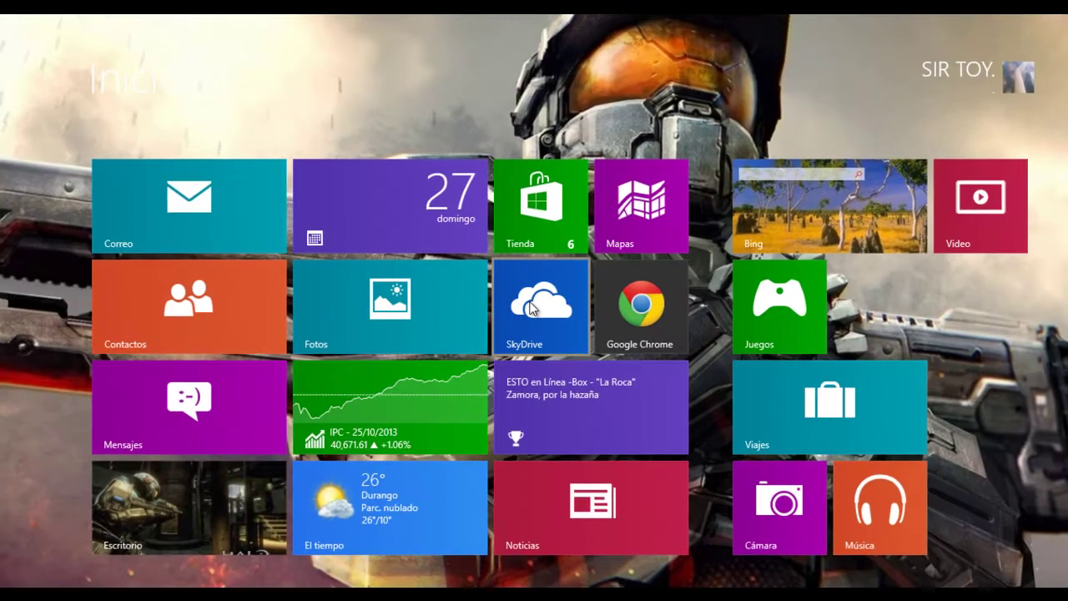
scroll(531, 308, "down", 6)
scroll(531, 307, "down", 2)
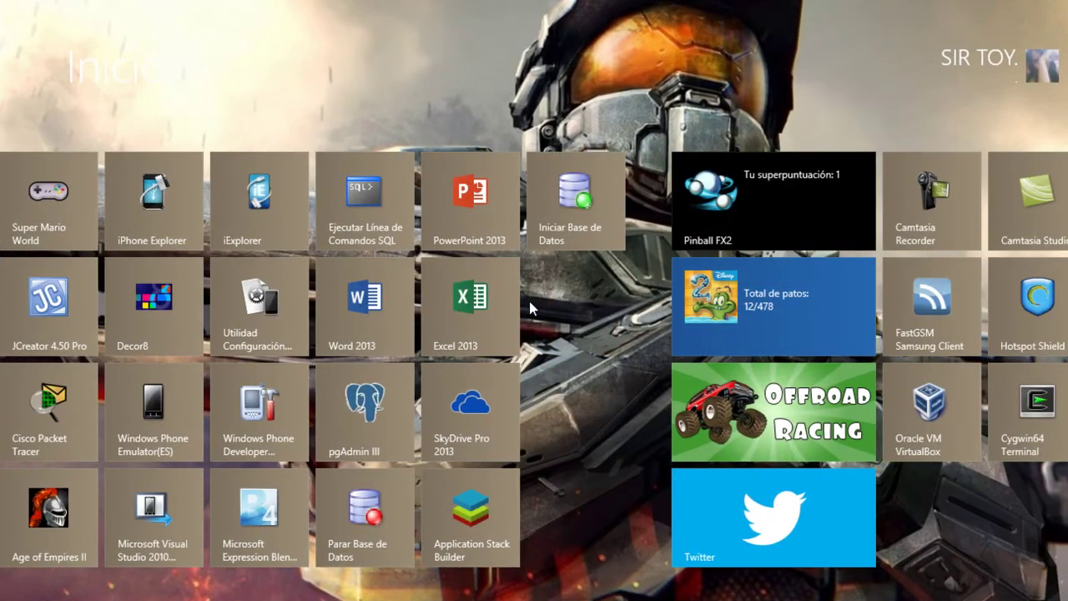
scroll(529, 302, "down", 6)
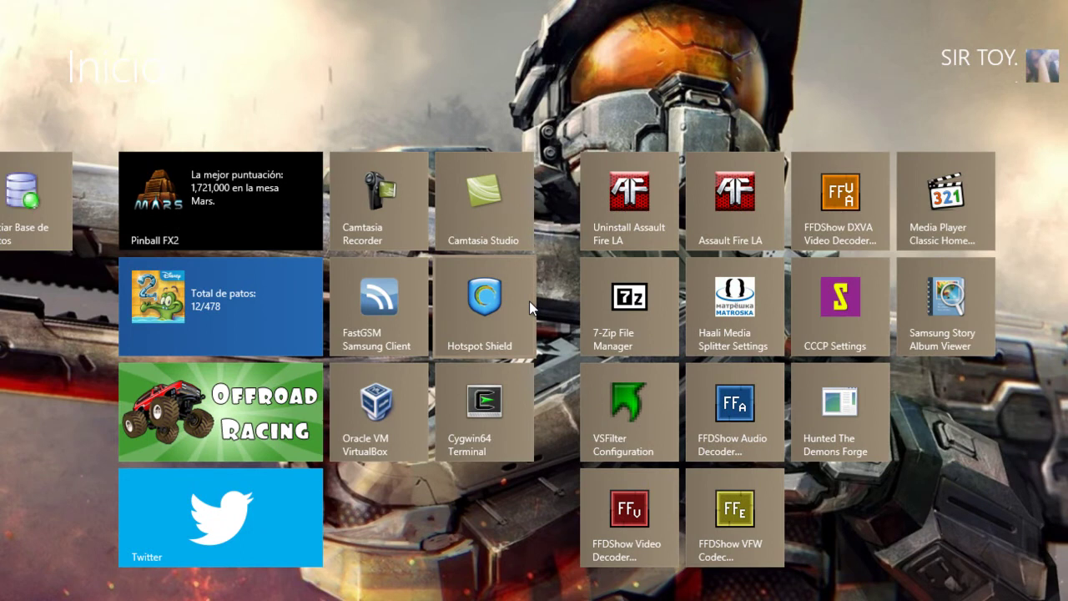
left_click(395, 397)
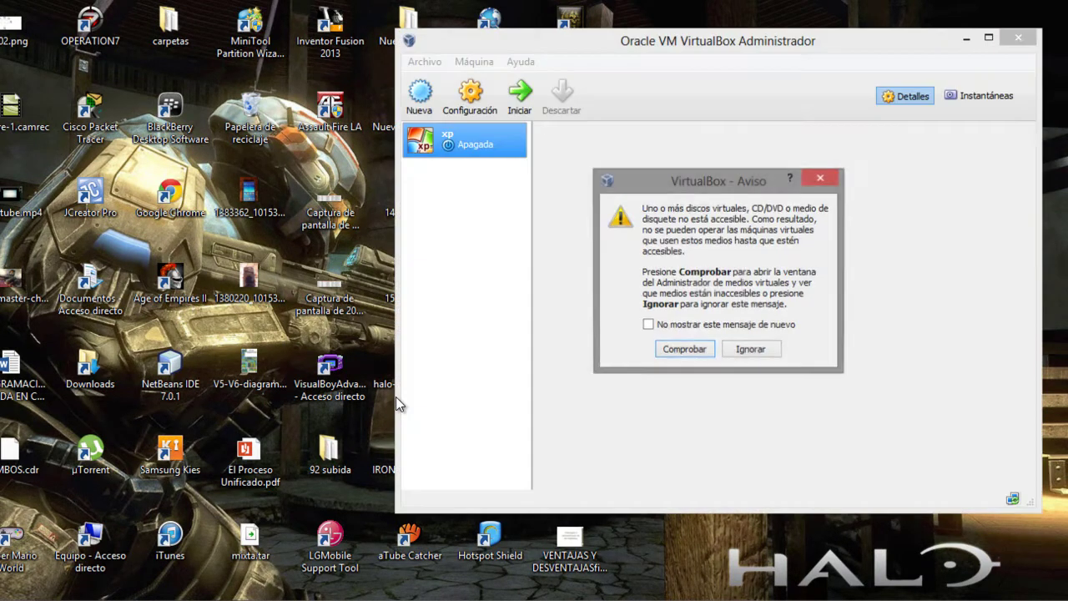
left_click(748, 352)
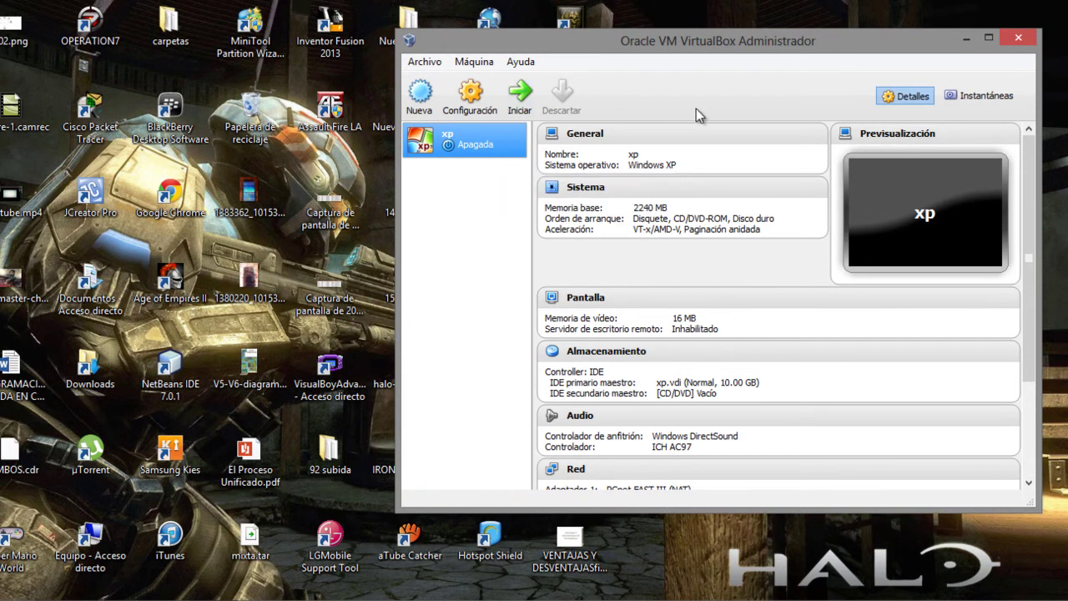
- Start the xp virtual machine and accept the keyboard auto-capture and missing shared folder notices
left_click_drag(813, 36, 618, 61)
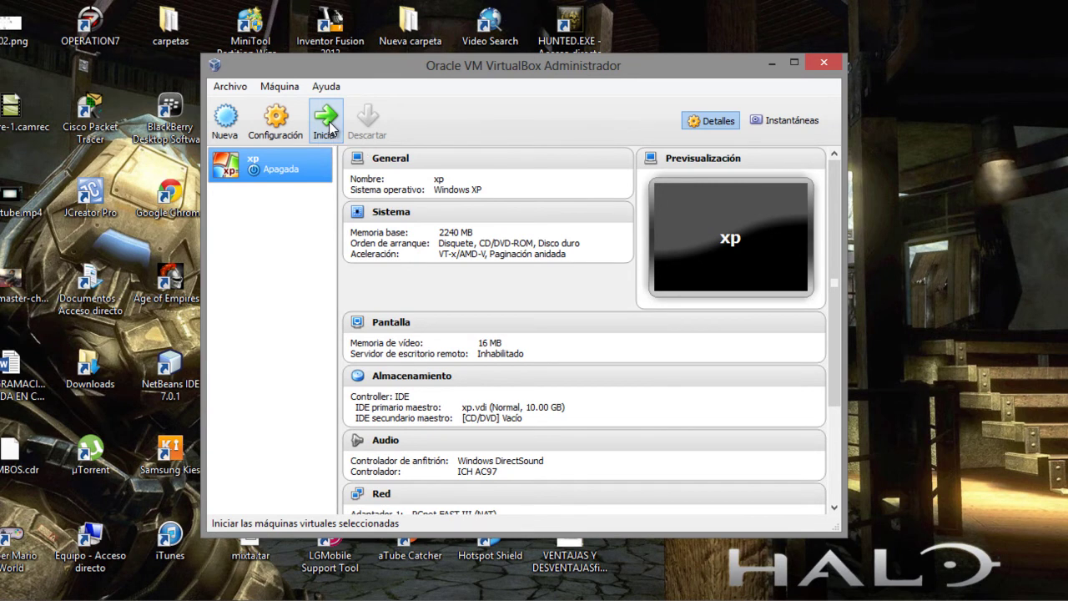
left_click(327, 121)
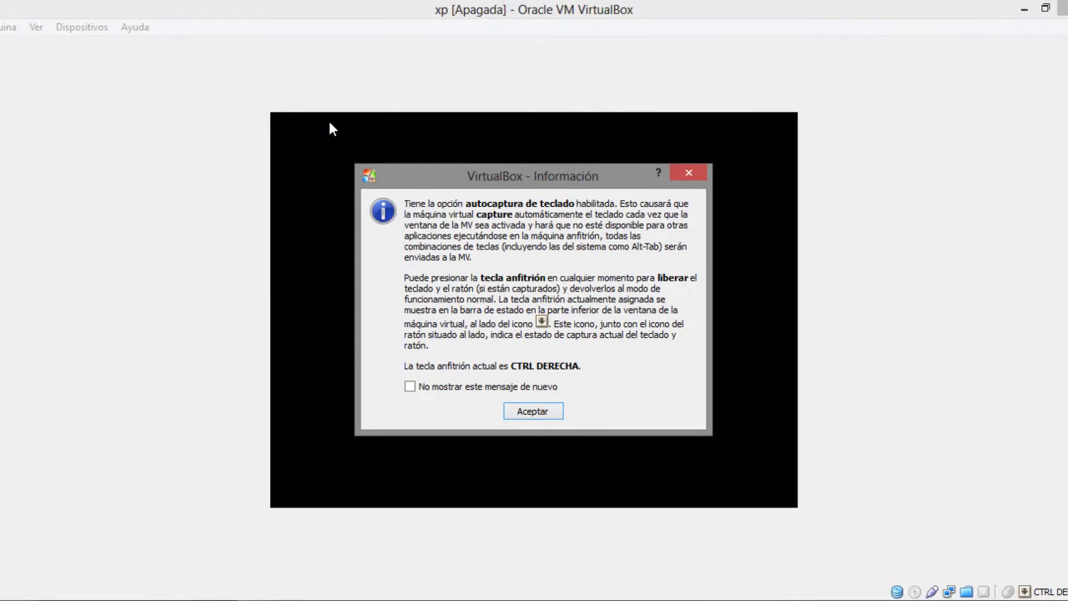
left_click(515, 410)
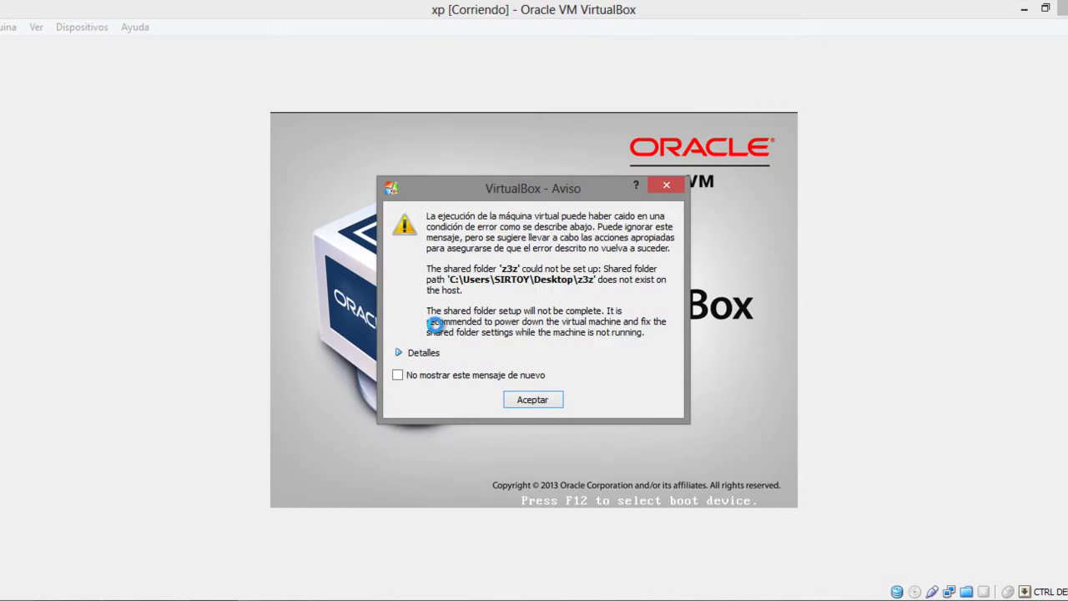
left_click(522, 400)
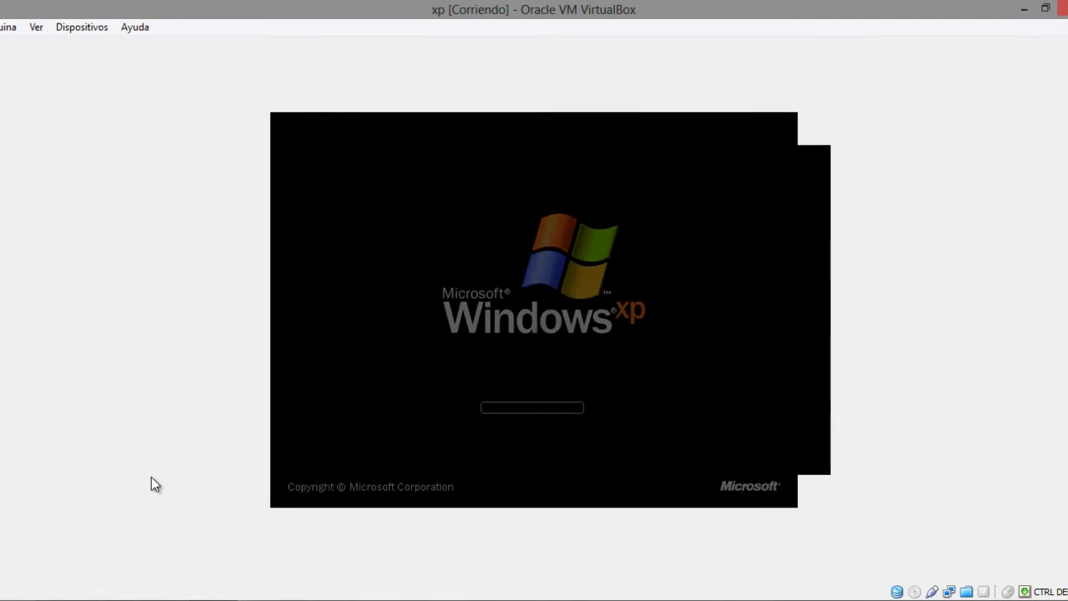
- Bring up the VirtualBox manager window and minimize it, and accept the mouse integration notice in the xp machine
mouse_move(257, 576)
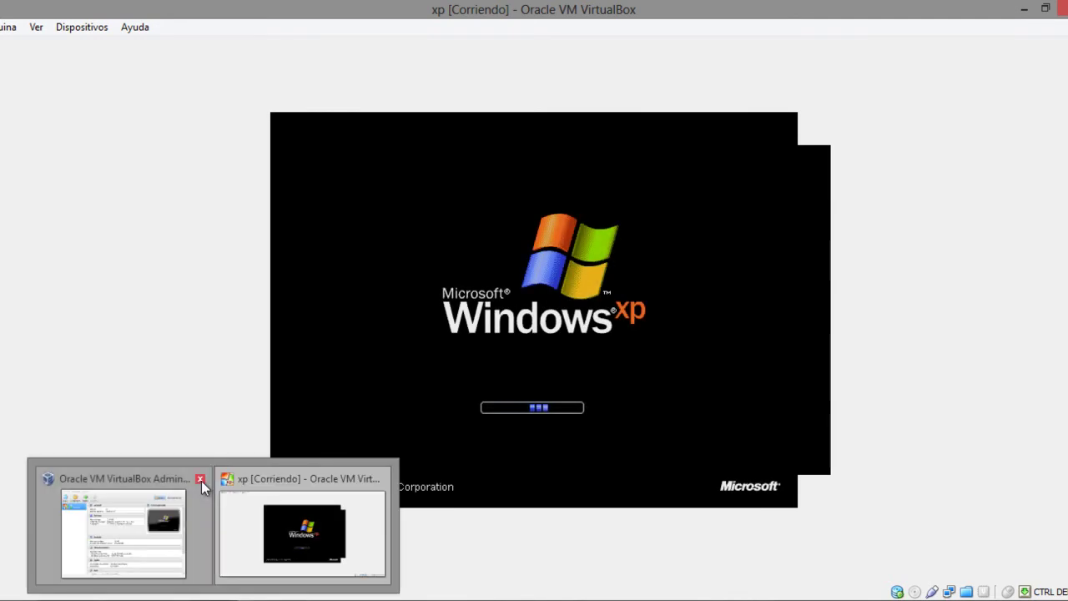
left_click(165, 511)
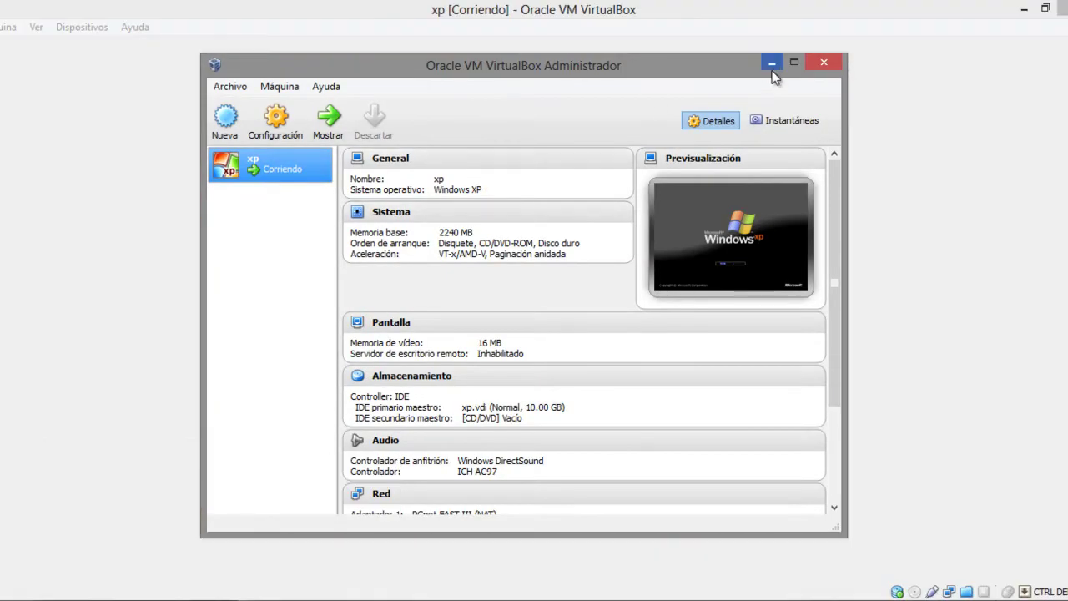
left_click(772, 63)
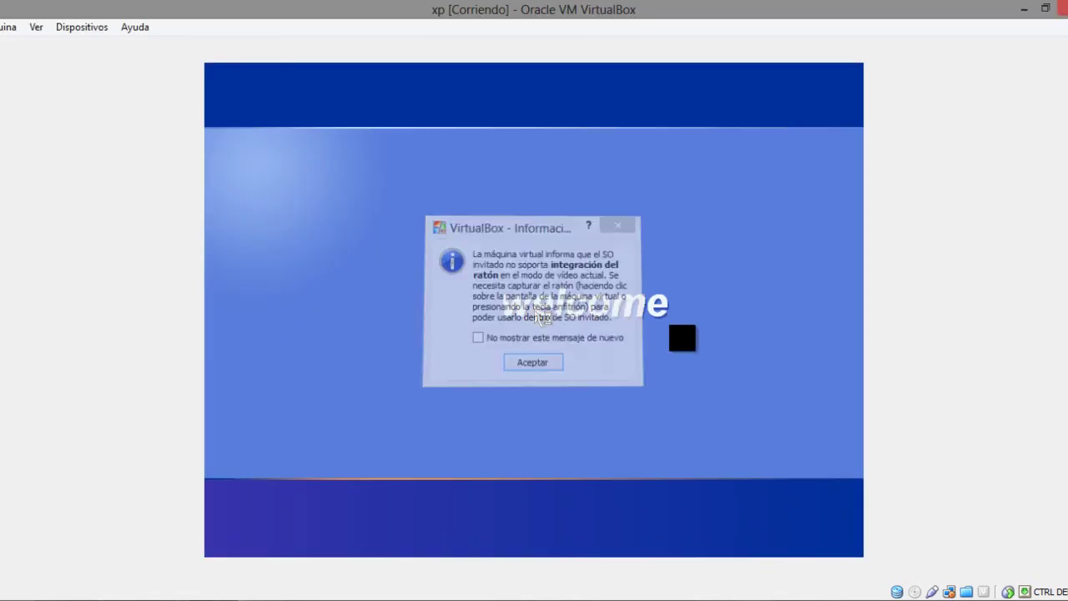
key("Return")
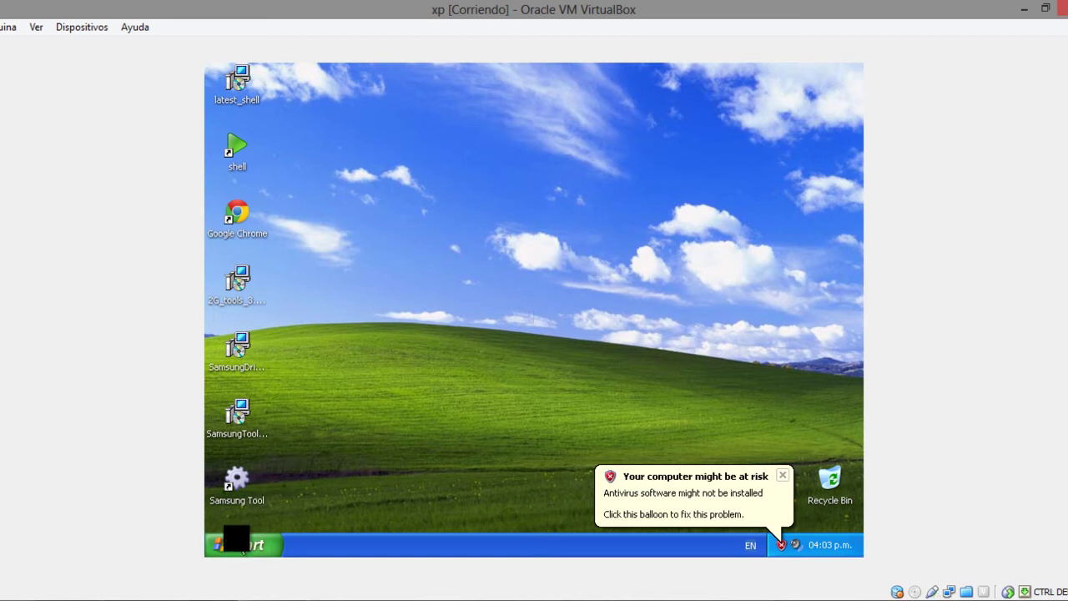
- Open the guest's Device Manager through the hardware settings in My Computer's system properties
left_click(245, 550)
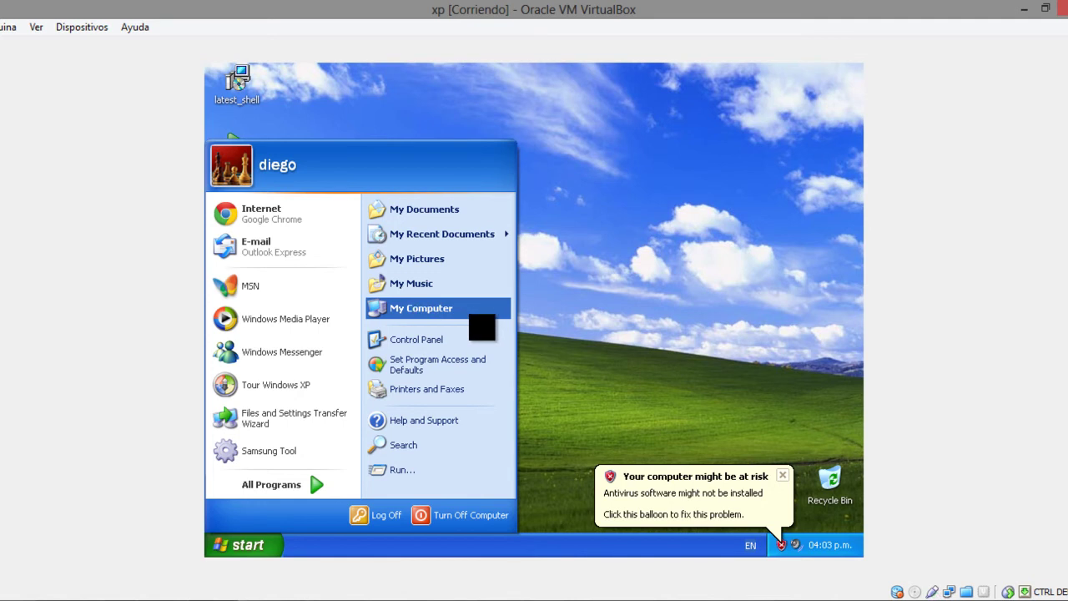
right_click(487, 337)
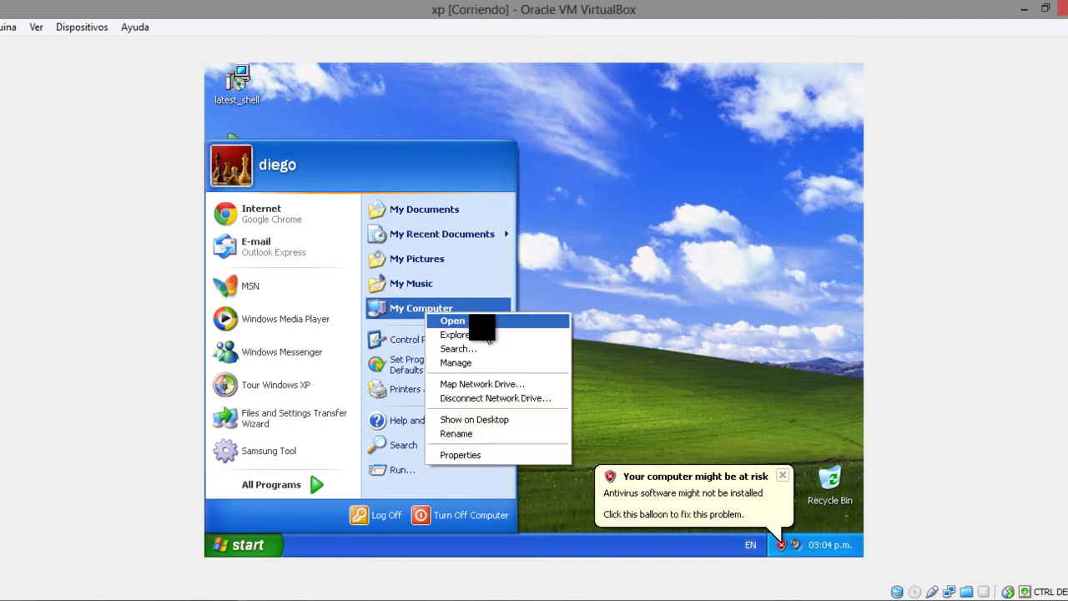
left_click(504, 464)
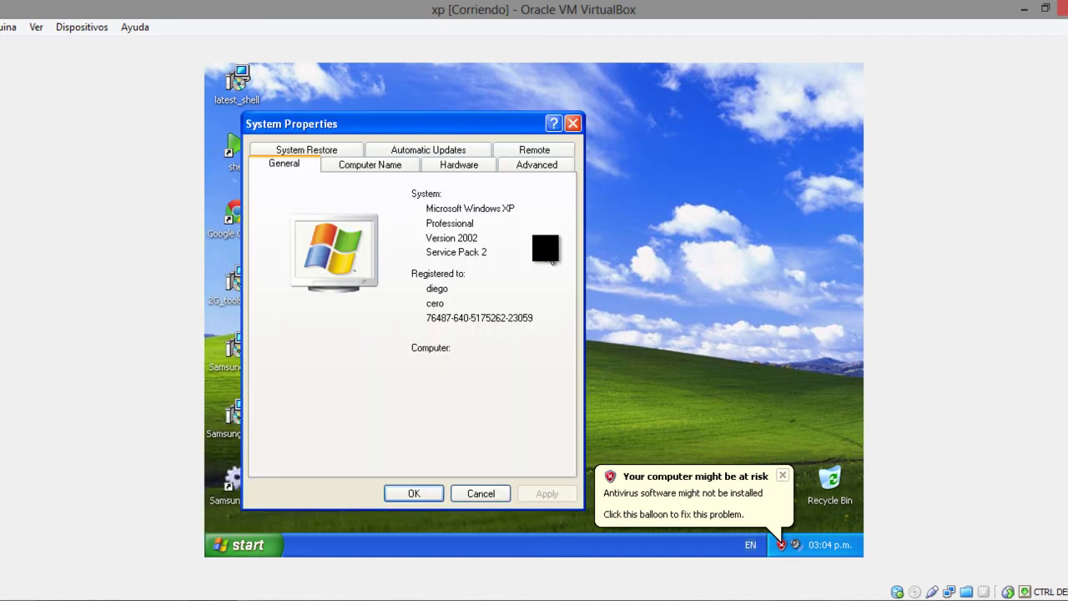
left_click(505, 166)
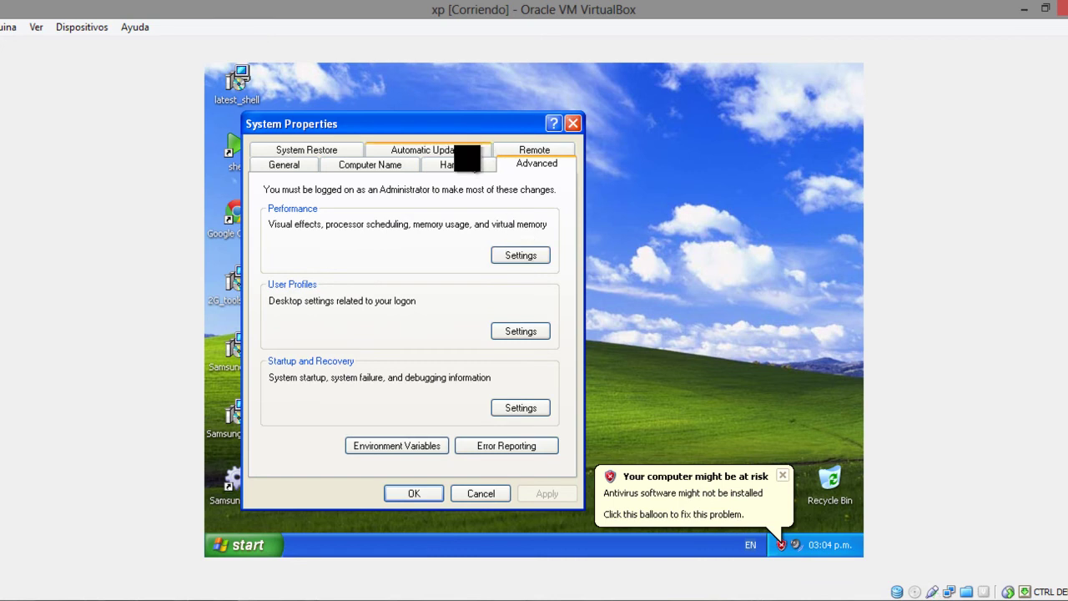
left_click(466, 165)
left_click(495, 254)
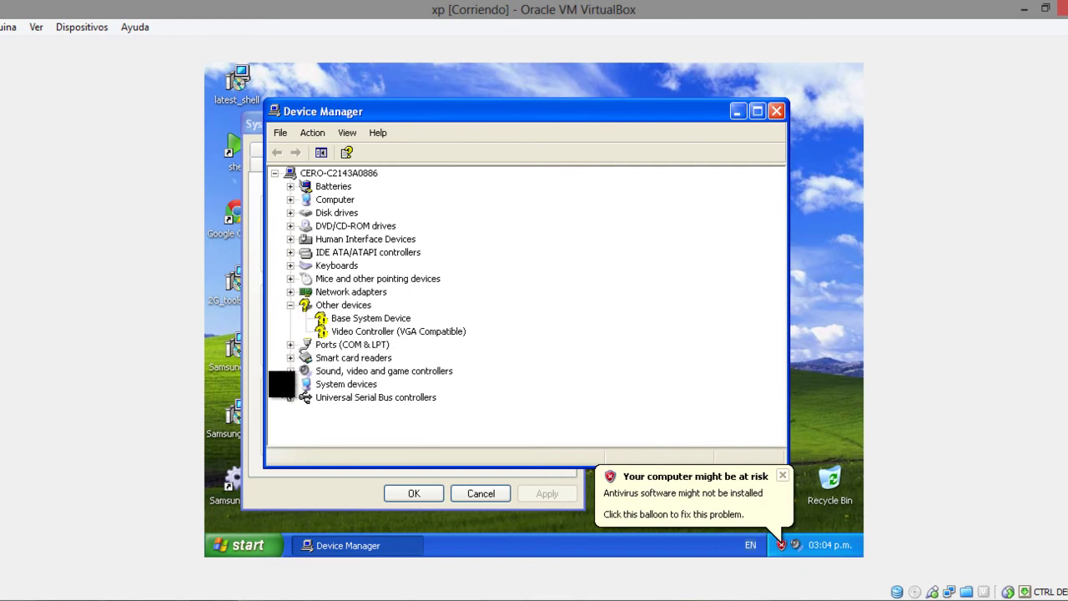
- Inspect the Universal Serial Bus controllers, collapse Other devices, and close Device Manager and System Properties
left_click(290, 397)
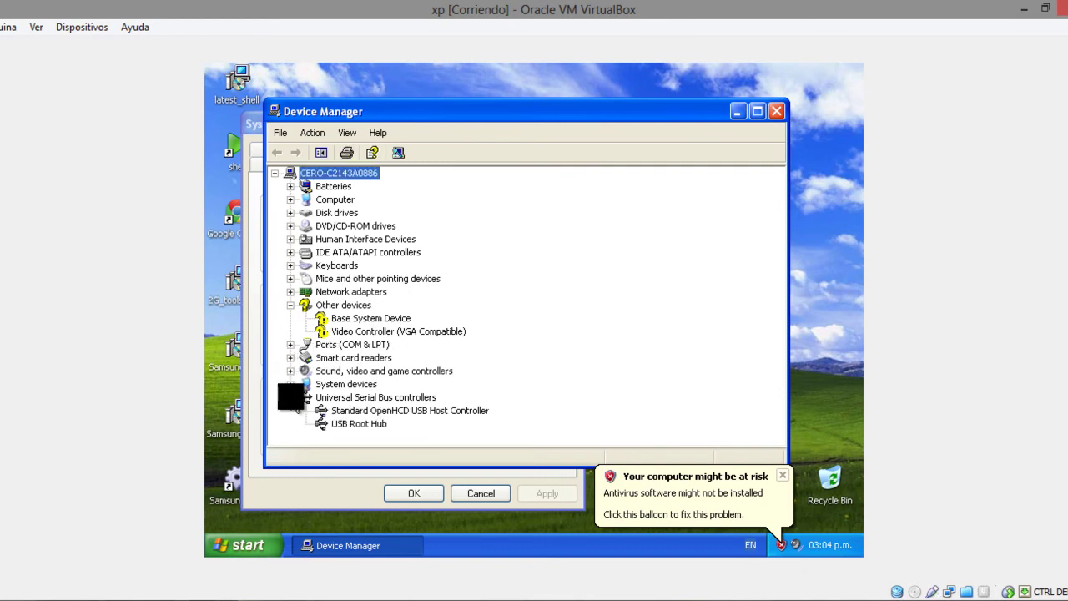
left_click(290, 398)
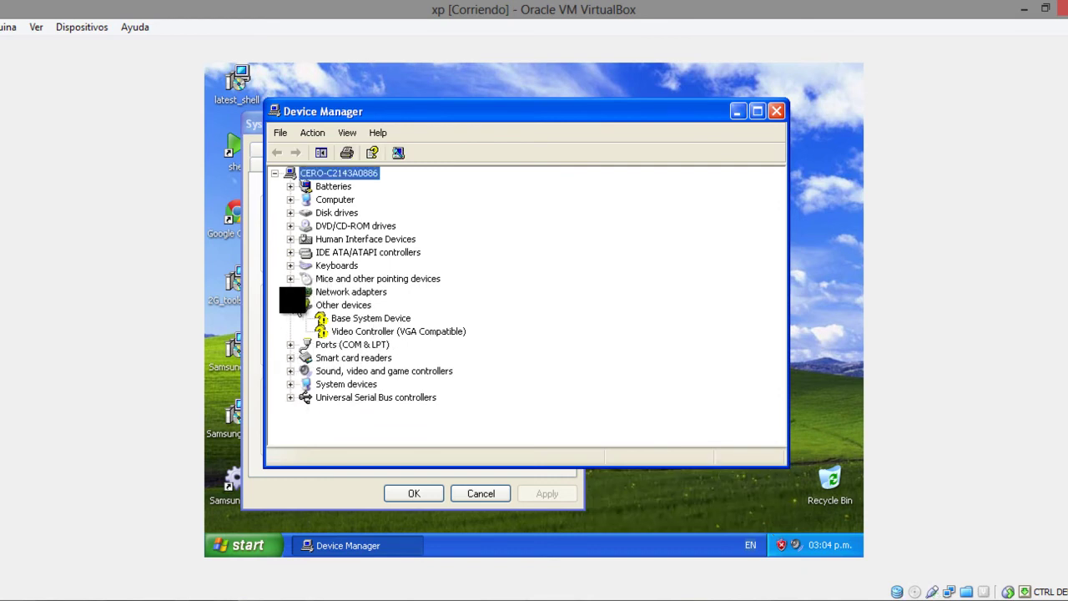
left_click(290, 305)
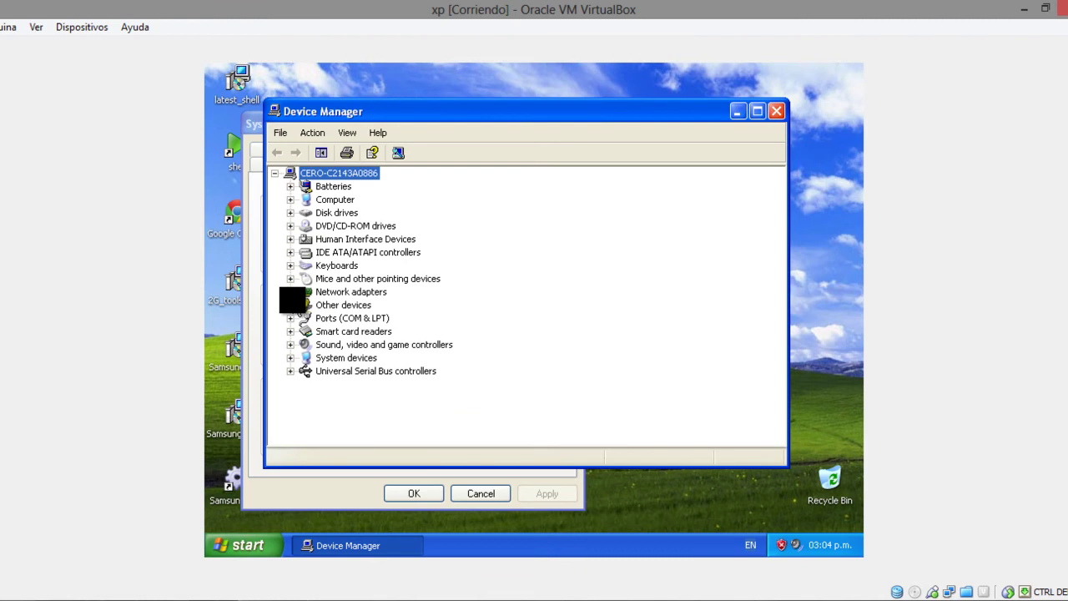
left_click(775, 113)
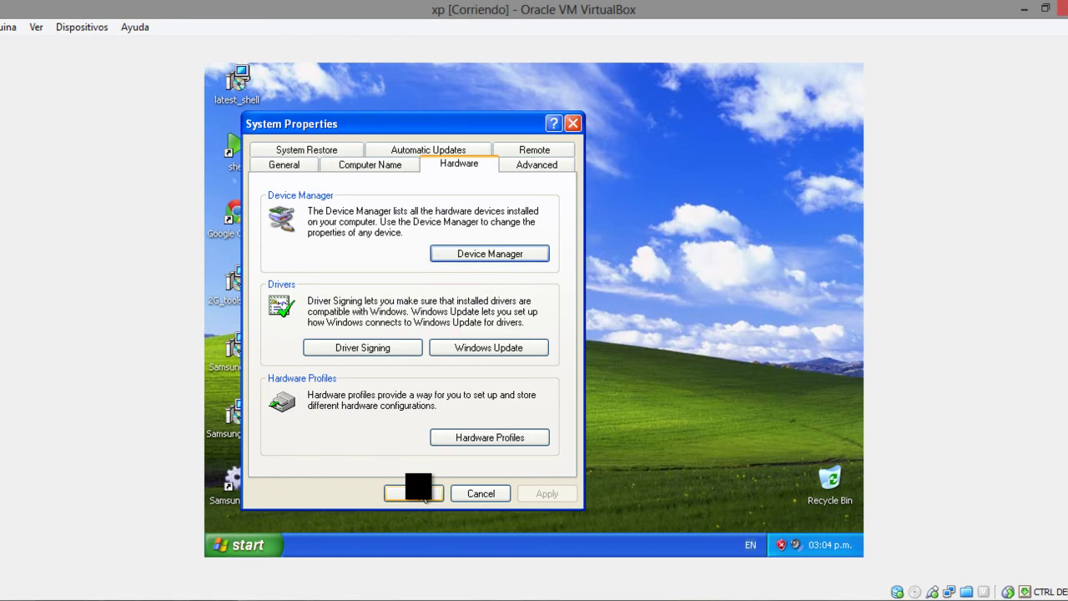
left_click(422, 494)
- Attach the Z3X-Team Z3X BOX [0600] and Smart Card [0260] USB devices to the virtual machine
left_click(65, 34)
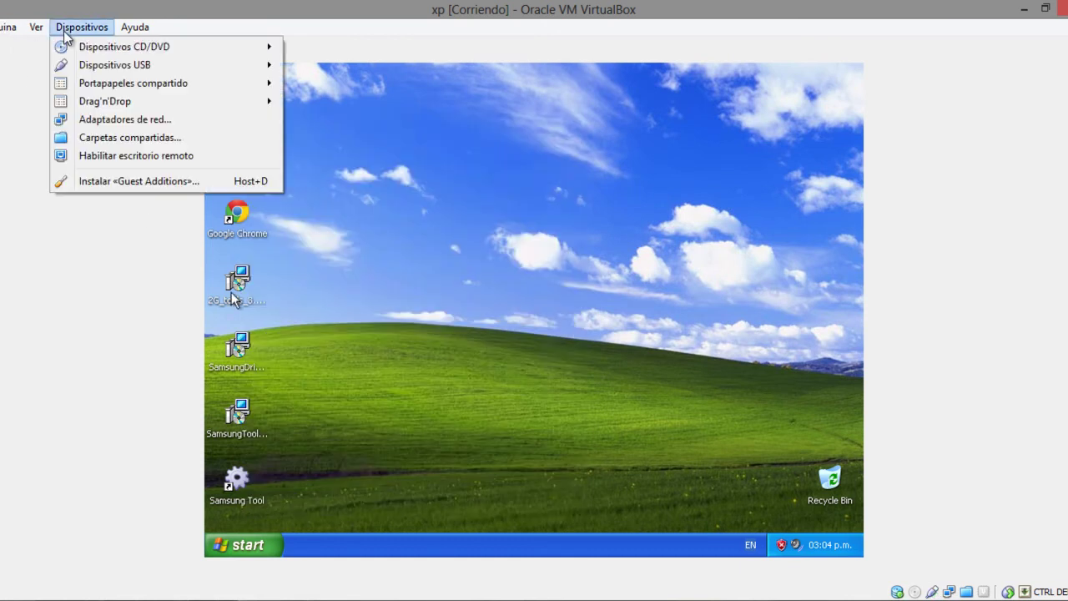
mouse_move(119, 64)
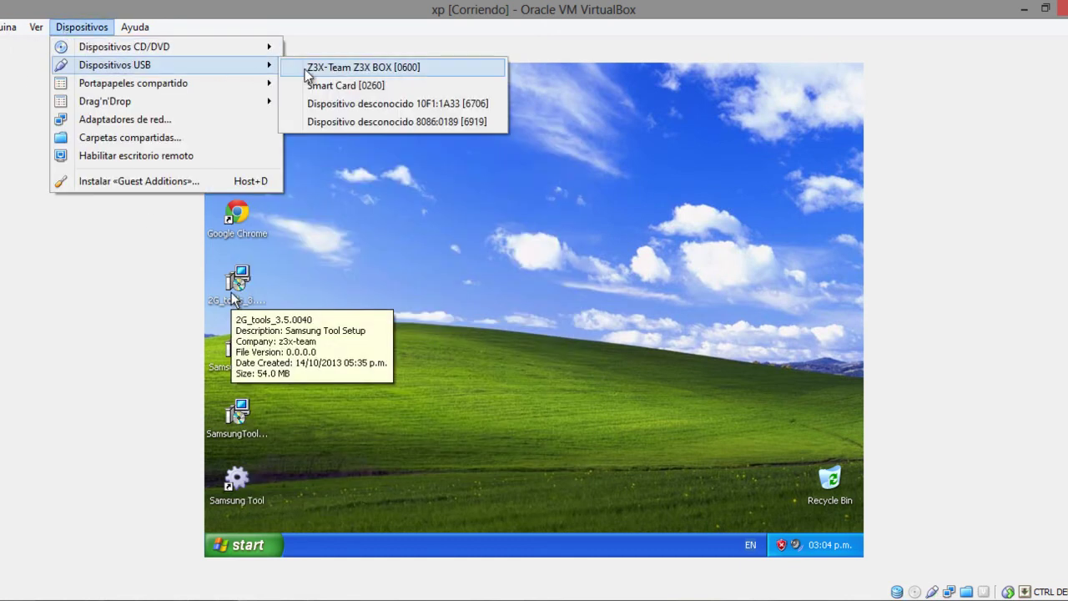
mouse_move(340, 73)
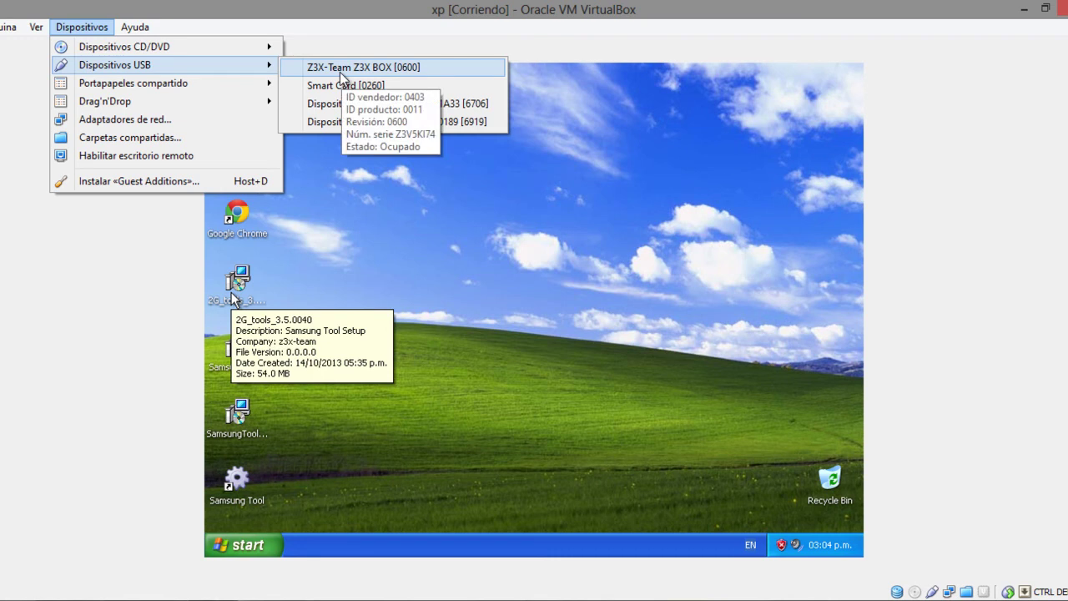
left_click(340, 72)
left_click(82, 27)
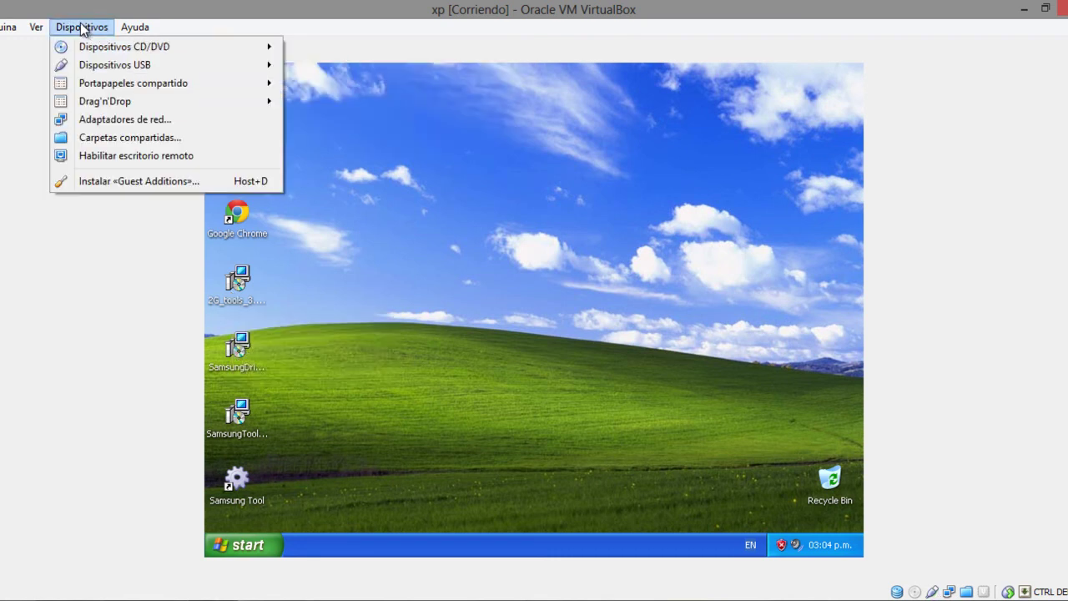
mouse_move(266, 66)
left_click(334, 91)
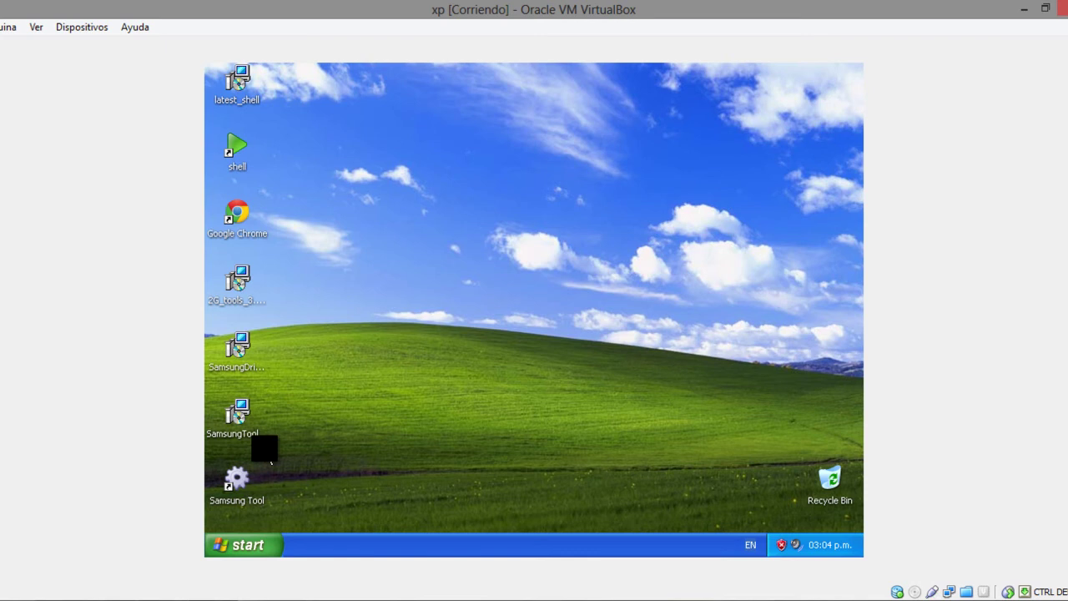
- Reopen Device Manager in Windows XP from My Computer's hardware properties
left_click(260, 547)
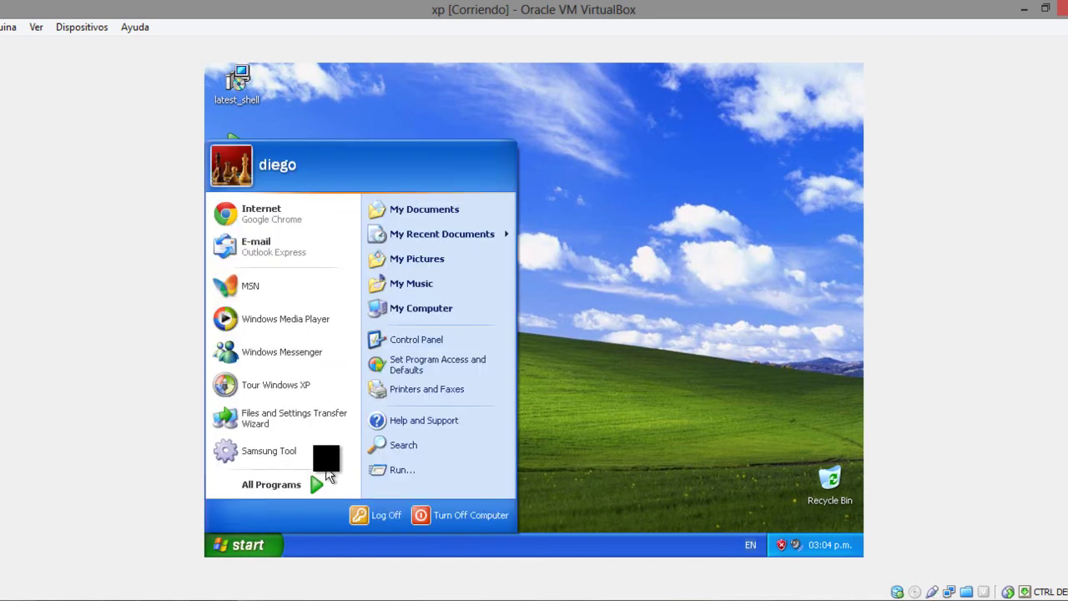
right_click(460, 300)
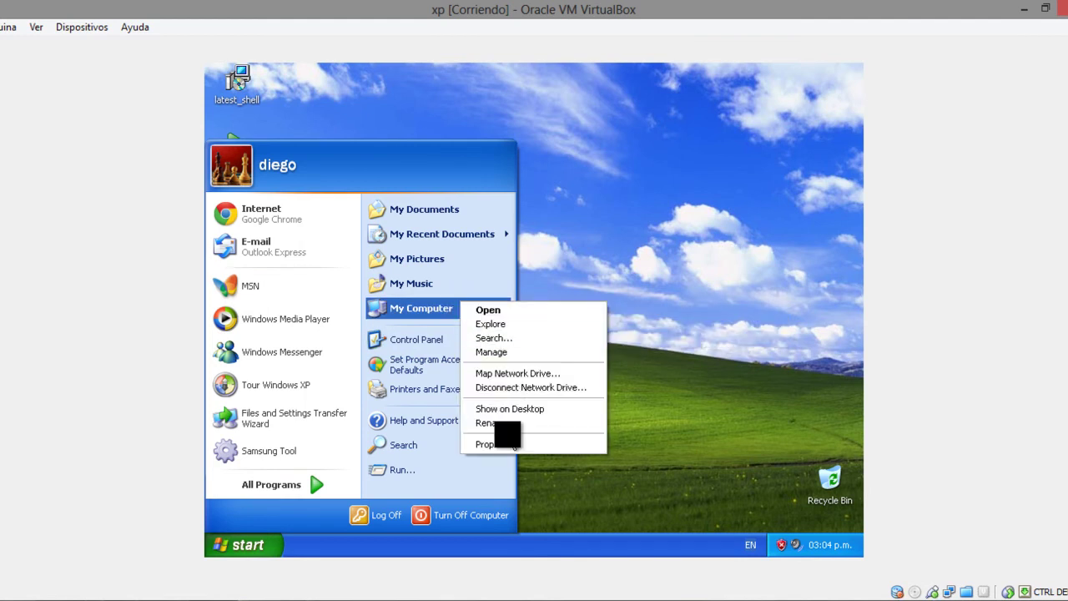
left_click(501, 444)
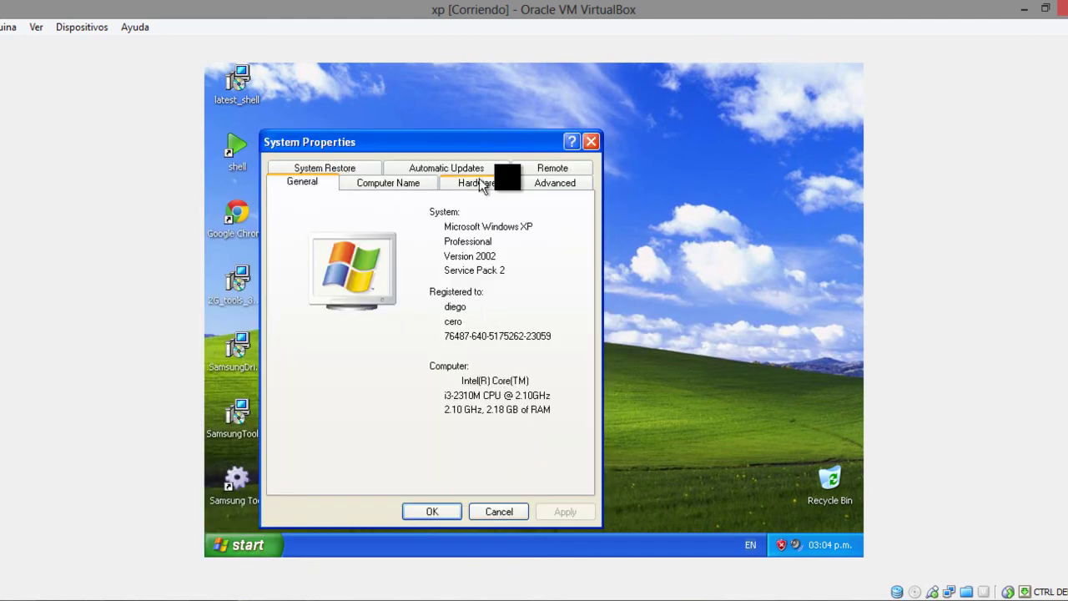
left_click(549, 183)
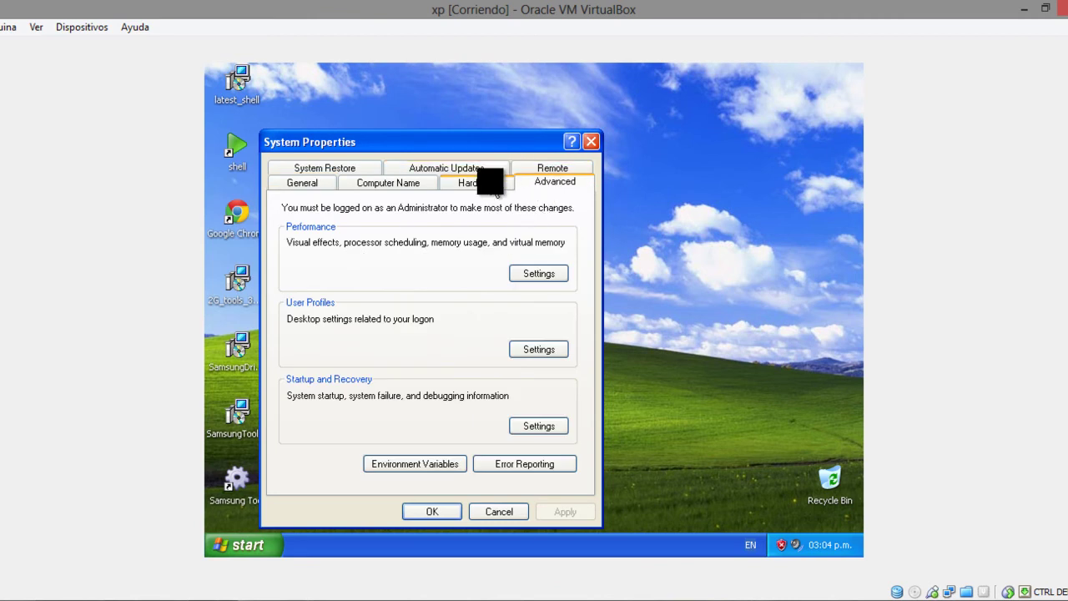
left_click(495, 191)
left_click(512, 273)
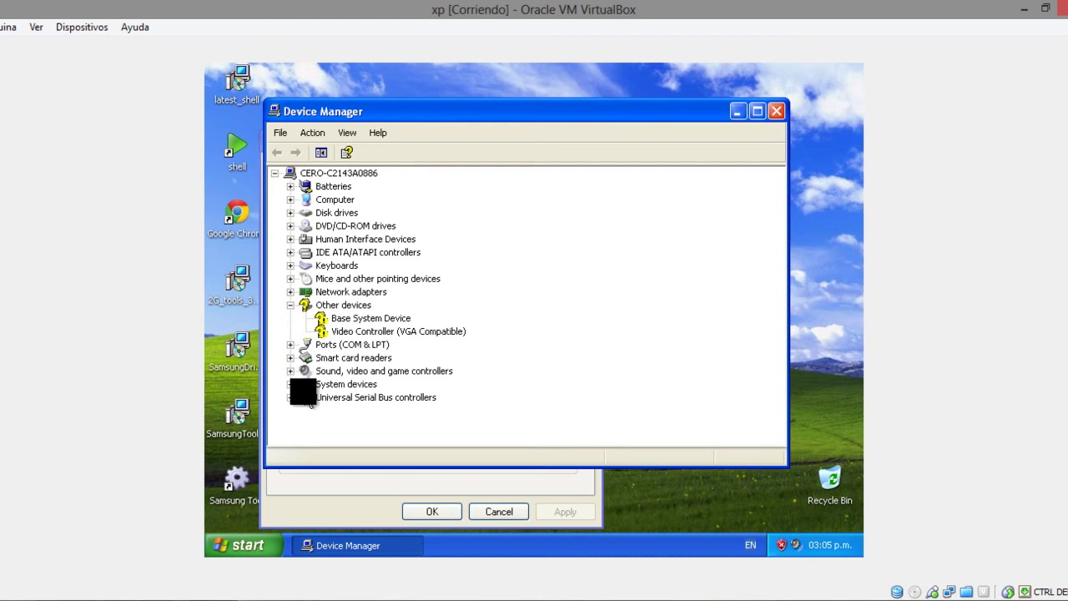
- Check the Universal Serial Bus controllers for the Z3X USB Serial Converter and collapse the category again
left_click(291, 397)
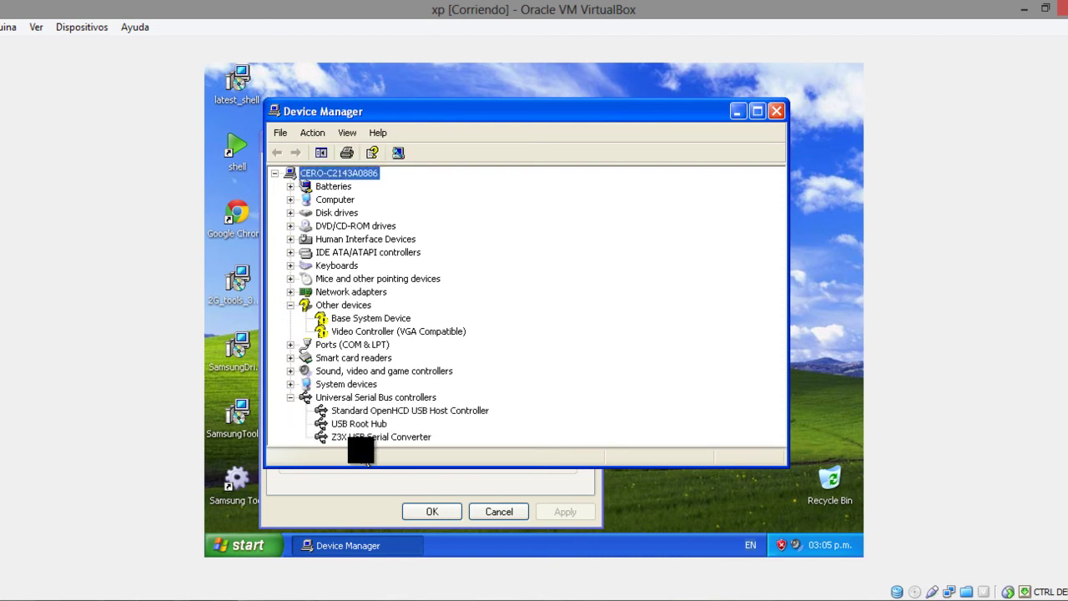
left_click(377, 437)
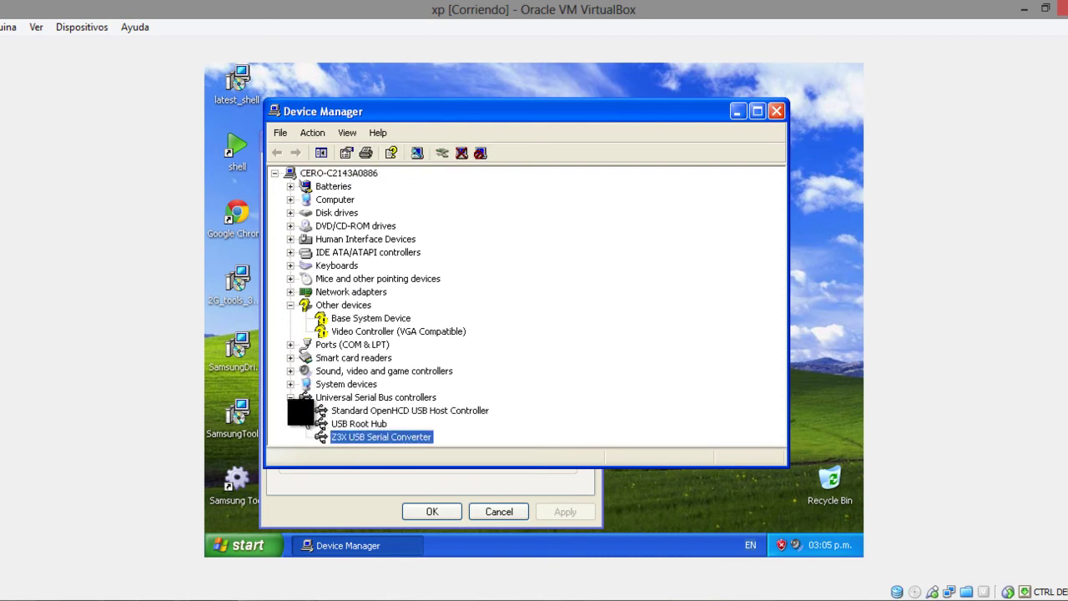
left_click(291, 397)
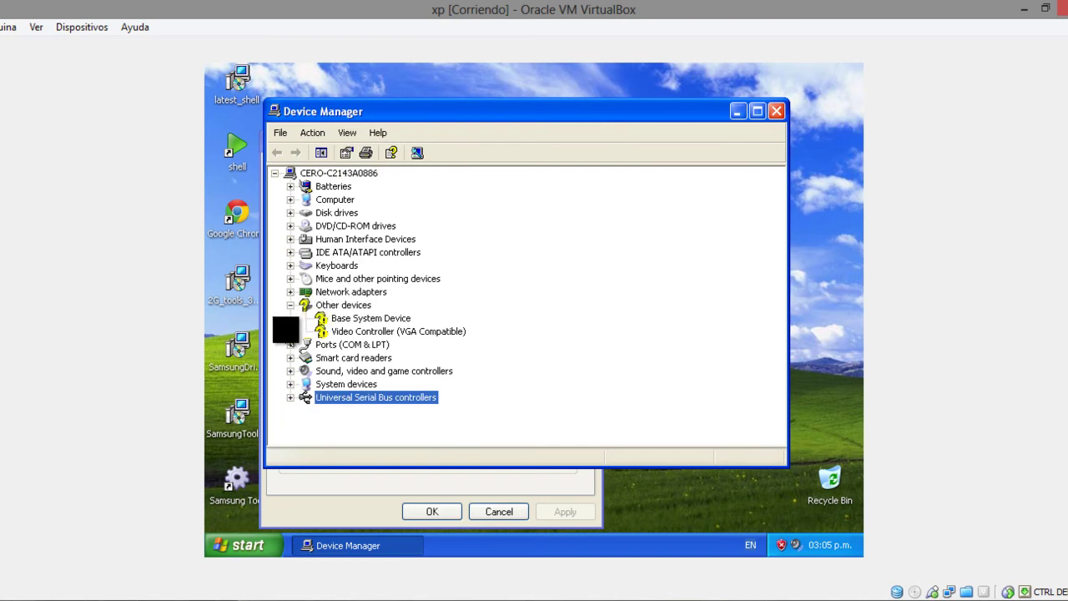
- Inspect the Ports (COM & LPT) and Smart card readers categories for the Z3X devices, and close Device Manager and System Properties
left_click(290, 344)
left_click(351, 368)
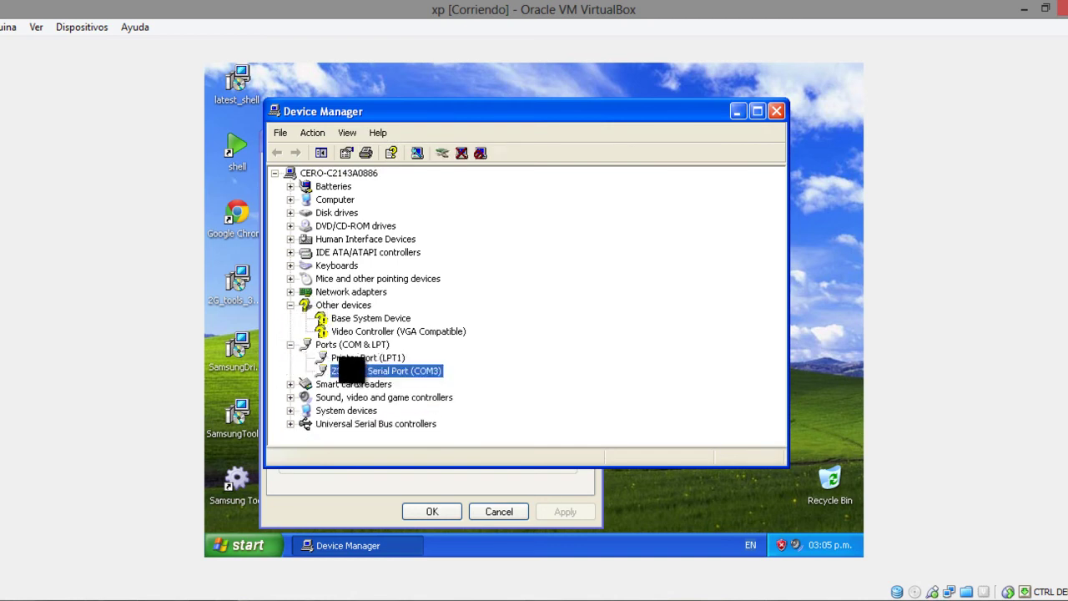
left_click(291, 305)
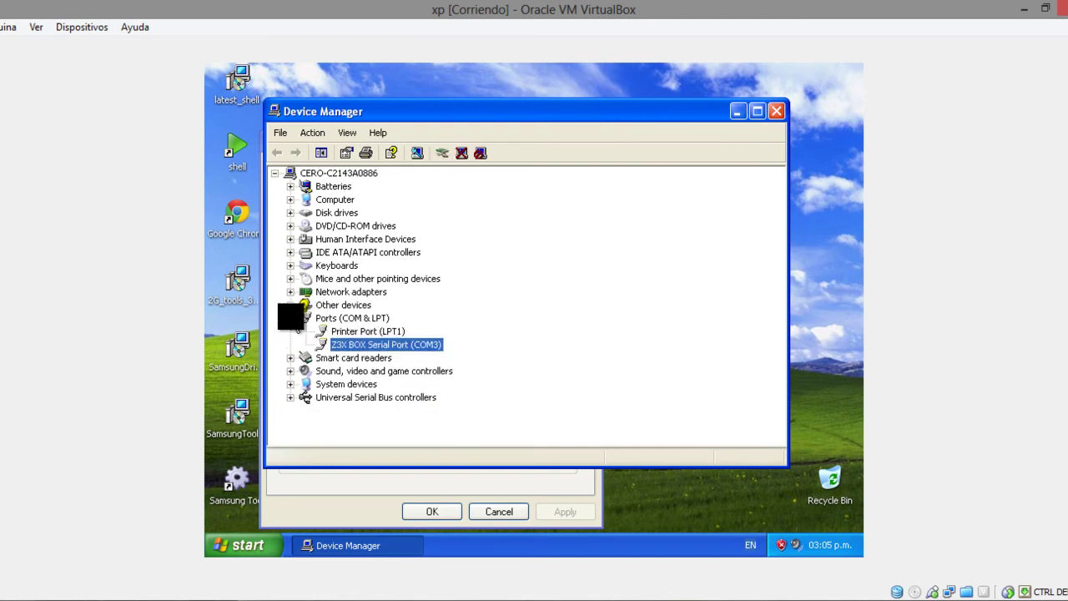
left_click(290, 318)
left_click(290, 331)
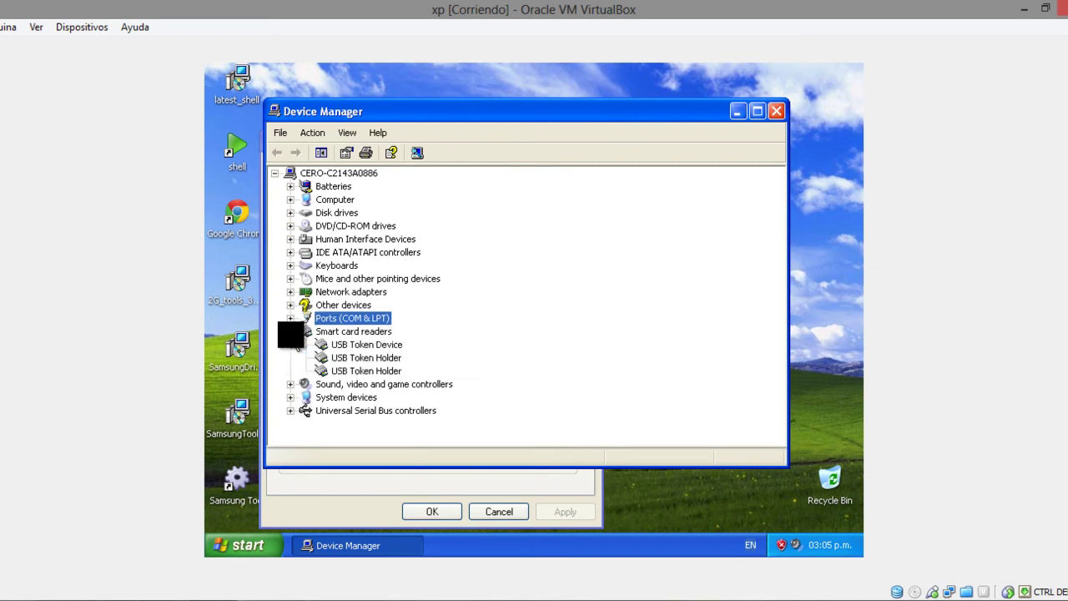
left_click(777, 111)
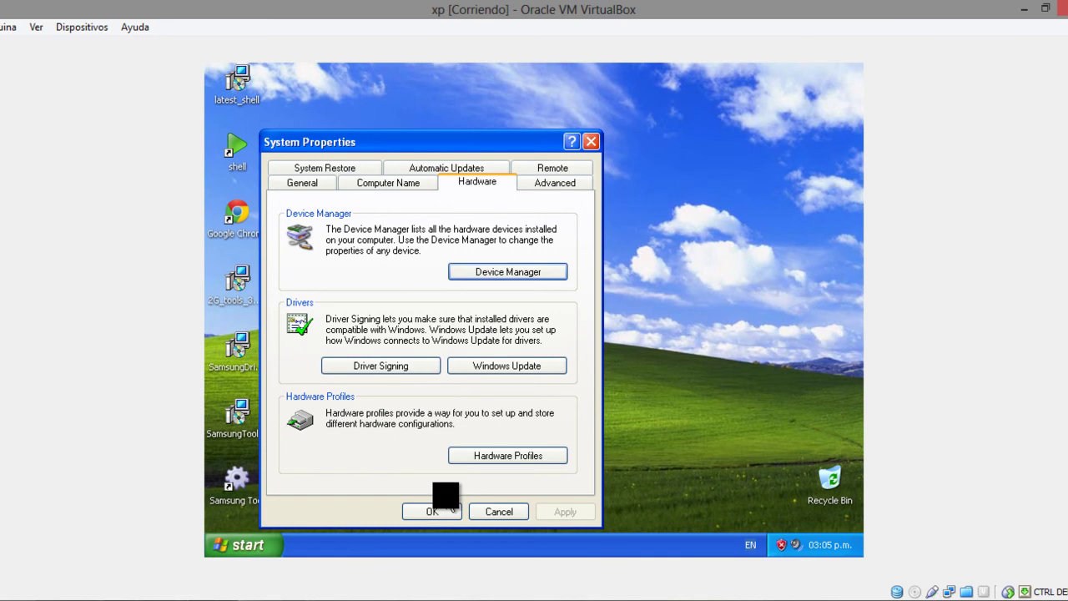
left_click(446, 517)
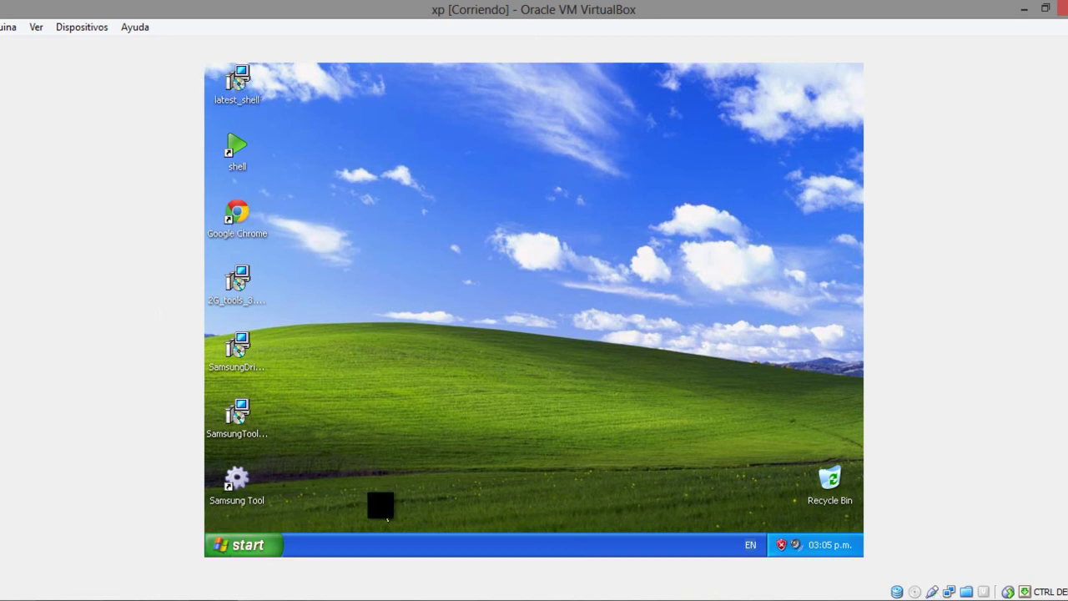
left_click_drag(430, 490, 259, 245)
mouse_move(278, 64)
left_mouse_down()
mouse_move(290, 137)
mouse_move(568, 272)
mouse_move(832, 334)
mouse_move(863, 461)
mouse_move(835, 511)
mouse_move(685, 458)
mouse_move(608, 461)
mouse_move(289, 242)
mouse_move(183, 62)
mouse_move(262, 209)
mouse_move(458, 331)
mouse_move(734, 564)
mouse_move(480, 464)
mouse_move(208, 404)
mouse_move(299, 524)
mouse_move(229, 544)
mouse_move(208, 401)
mouse_move(418, 342)
mouse_move(322, 337)
mouse_move(519, 532)
mouse_move(280, 525)
mouse_move(170, 496)
mouse_move(445, 559)
mouse_move(332, 48)
mouse_move(479, 91)
mouse_move(938, 540)
mouse_move(520, 186)
mouse_move(343, 286)
mouse_move(321, 551)
mouse_move(244, 560)
mouse_move(184, 509)
mouse_move(444, 503)
left_mouse_up()
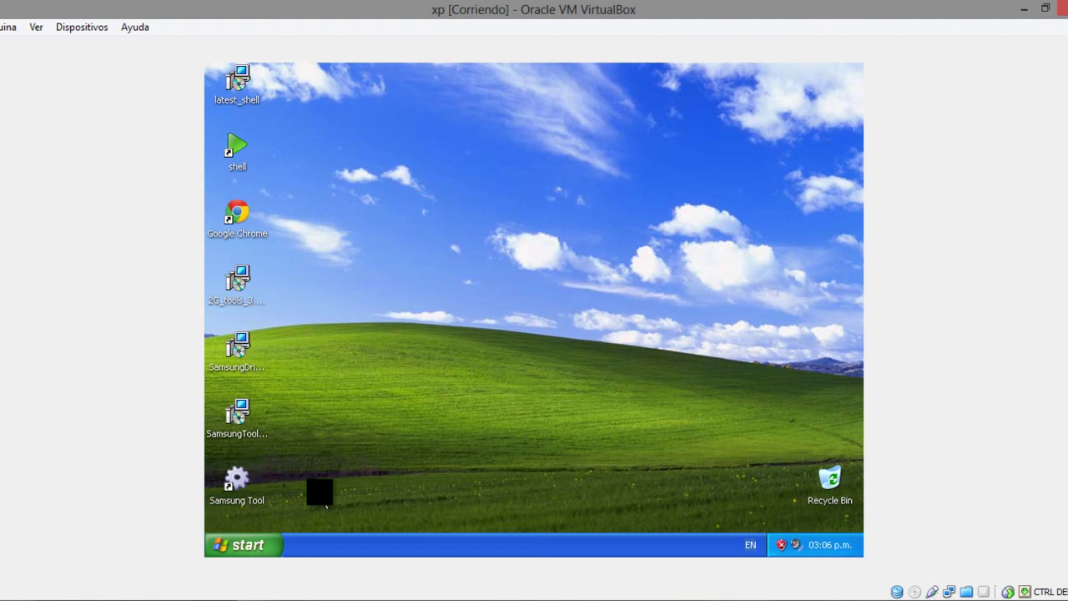
- Move the Recycle Bin on the Windows XP desktop next to the latest_shell icon
left_click_drag(837, 474, 302, 83)
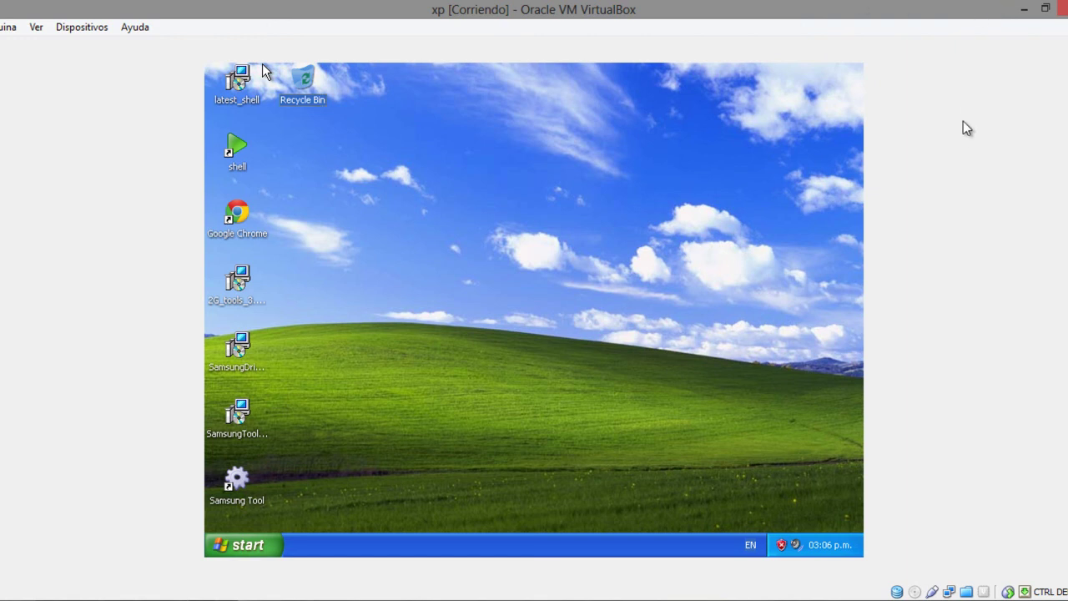
key("XF86AudioLowerVolume")
key("alt+Tab")
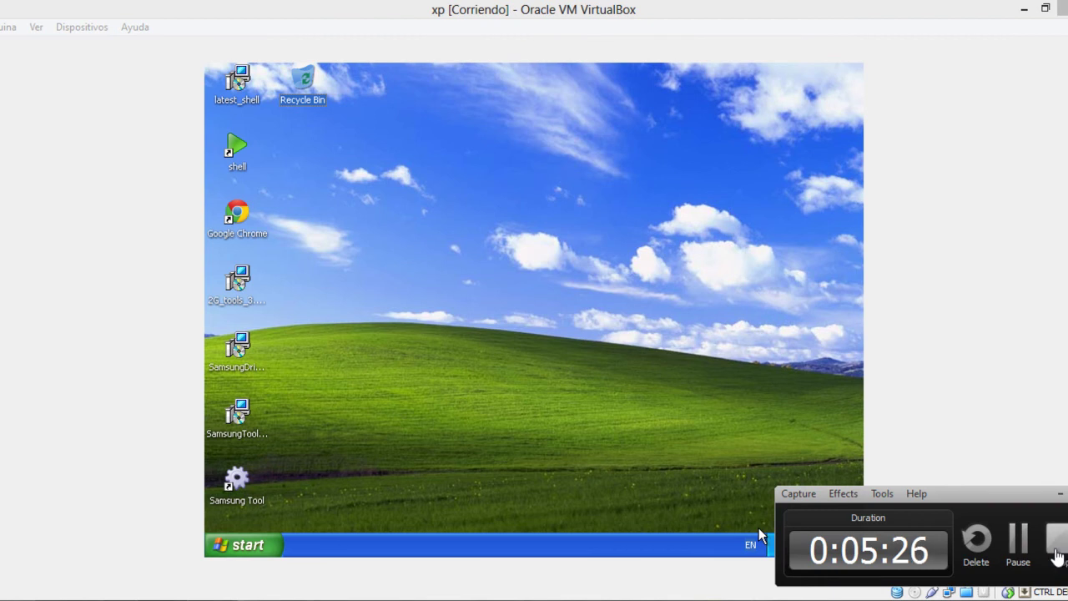